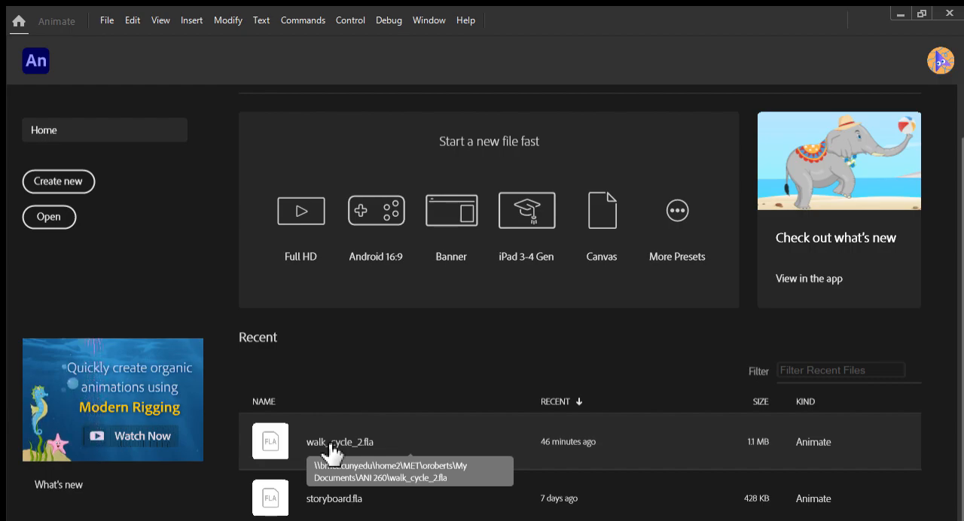
- Open the recent file walk_cycle_2.fla and enlarge the timeline area to show more of its layers
{"action": "left_click", "coordinate": [332, 449]}
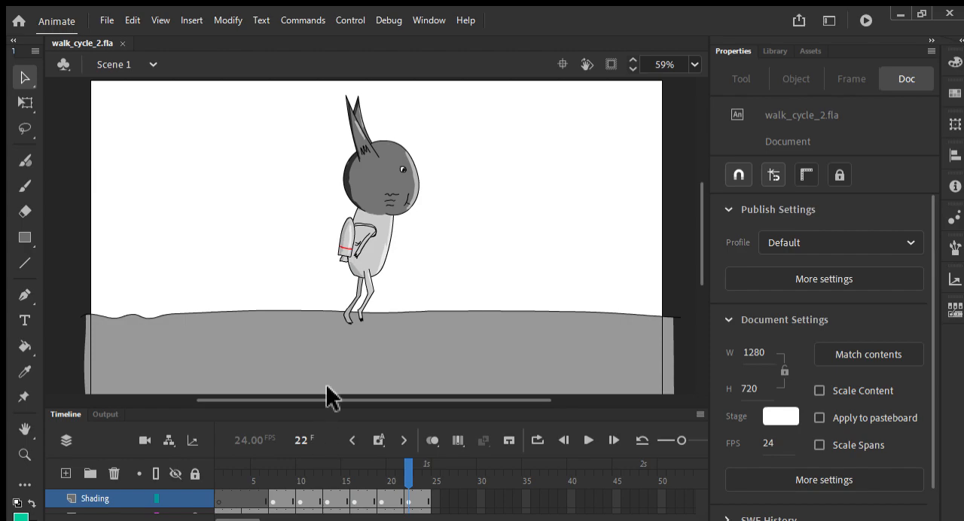
{"action": "left_click_drag", "start_coordinate": [354, 423], "coordinate": [358, 276]}
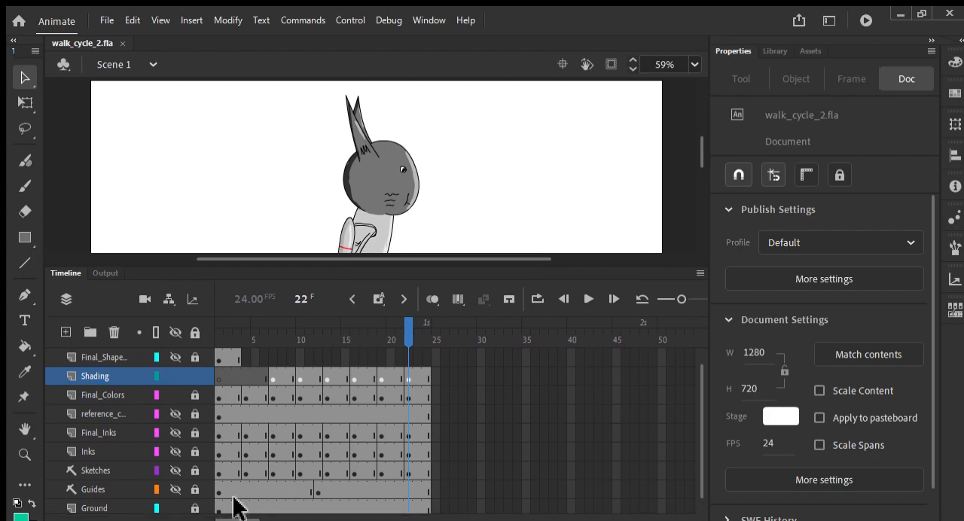
- Advance the playhead to frame 24 and fit the whole stage in view
{"action": "key", "text": "period"}
{"action": "key", "text": "period"}
{"action": "key", "text": "Return"}
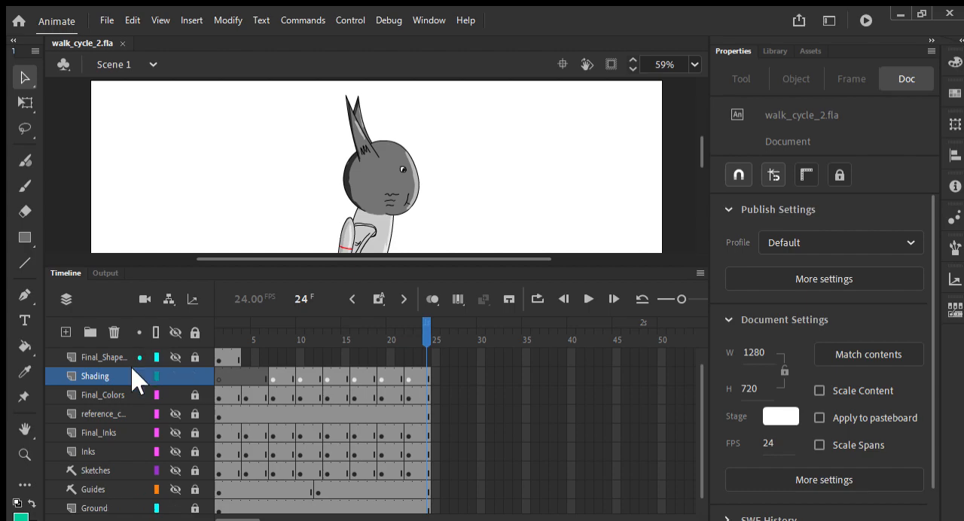
{"action": "scroll", "coordinate": [108, 430], "scroll_direction": "down", "scroll_amount": 1}
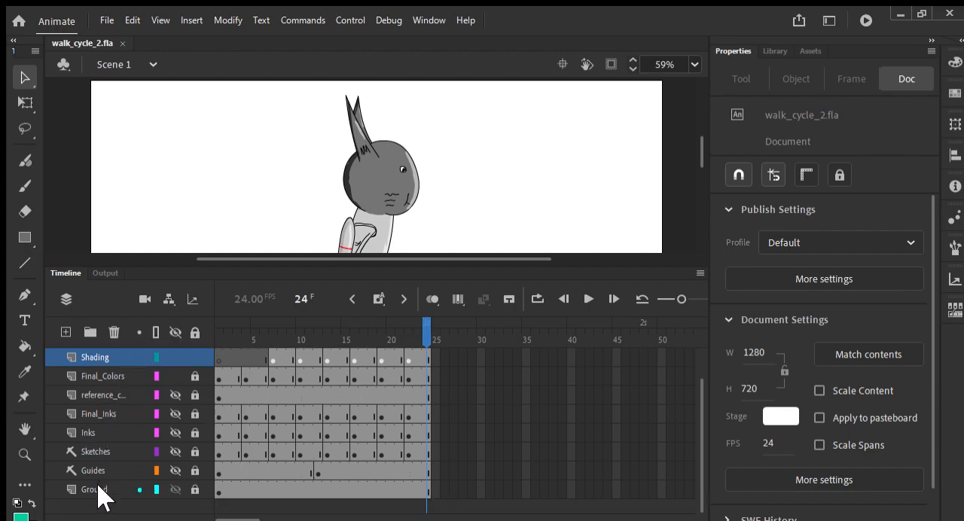
{"action": "key", "text": "ctrl+2"}
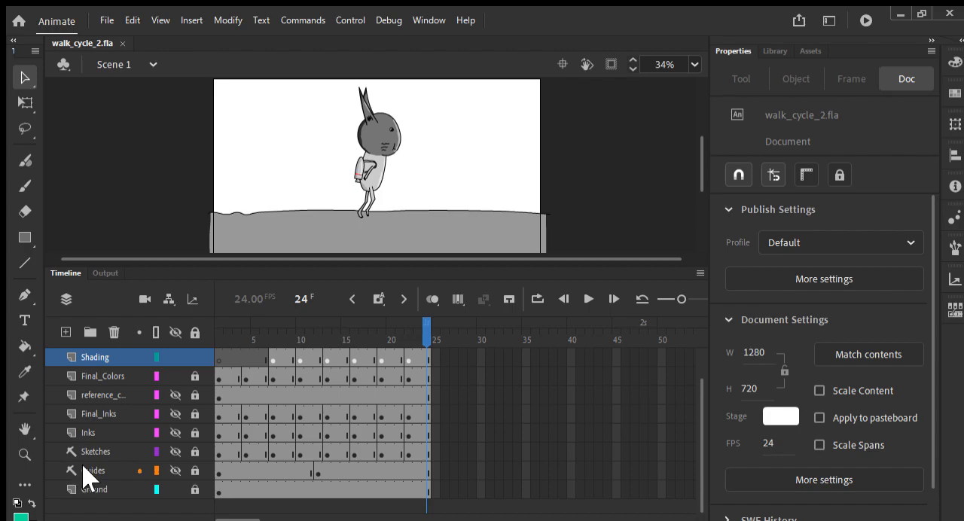
- Hide the Ground layer and scrub the playhead back to frame 1
{"action": "left_click", "coordinate": [113, 376]}
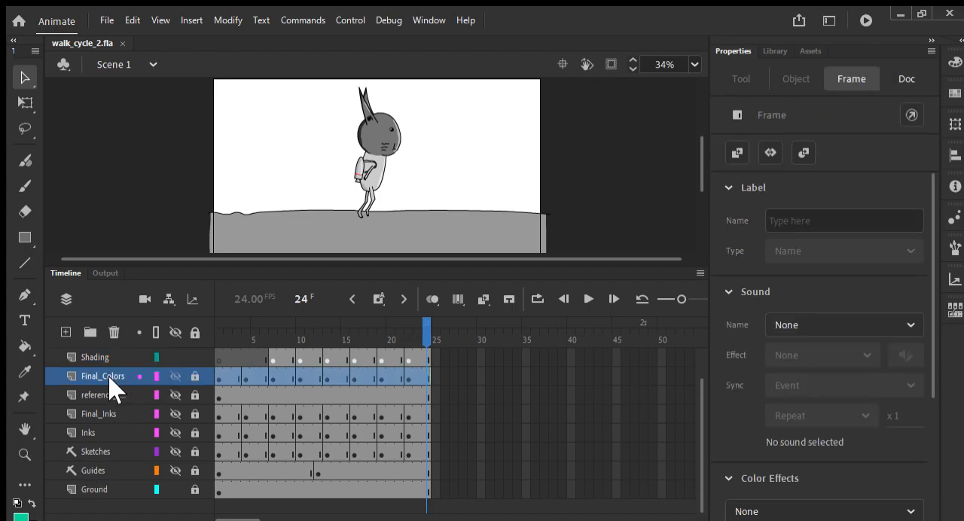
{"action": "left_click", "coordinate": [174, 490]}
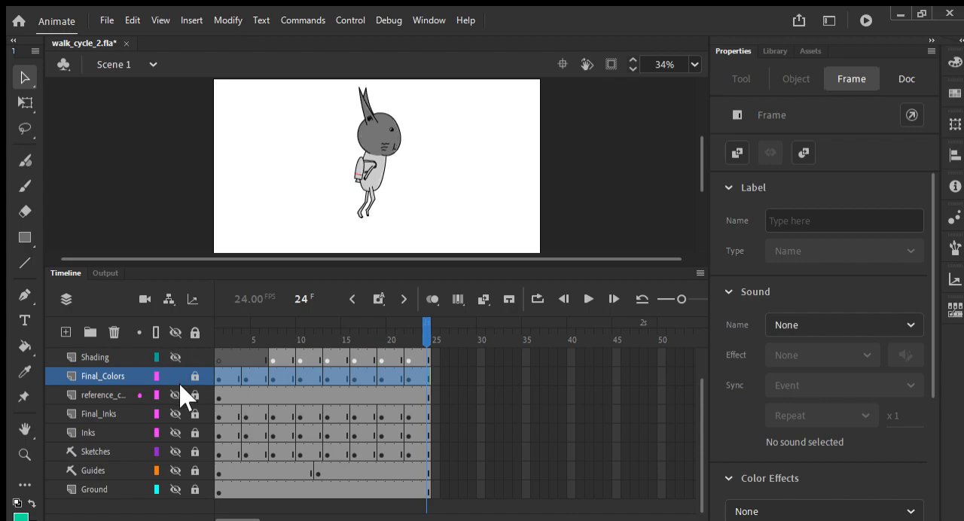
{"action": "mouse_move", "coordinate": [424, 327]}
{"action": "left_mouse_down"}
{"action": "mouse_move", "coordinate": [204, 327]}
{"action": "mouse_move", "coordinate": [427, 331]}
{"action": "mouse_move", "coordinate": [200, 339]}
{"action": "mouse_move", "coordinate": [429, 348]}
{"action": "mouse_move", "coordinate": [193, 351]}
{"action": "mouse_move", "coordinate": [420, 355]}
{"action": "mouse_move", "coordinate": [205, 347]}
{"action": "left_mouse_up"}
- Lock the Shading layer and make the Ground layer visible again
{"action": "left_click", "coordinate": [185, 355]}
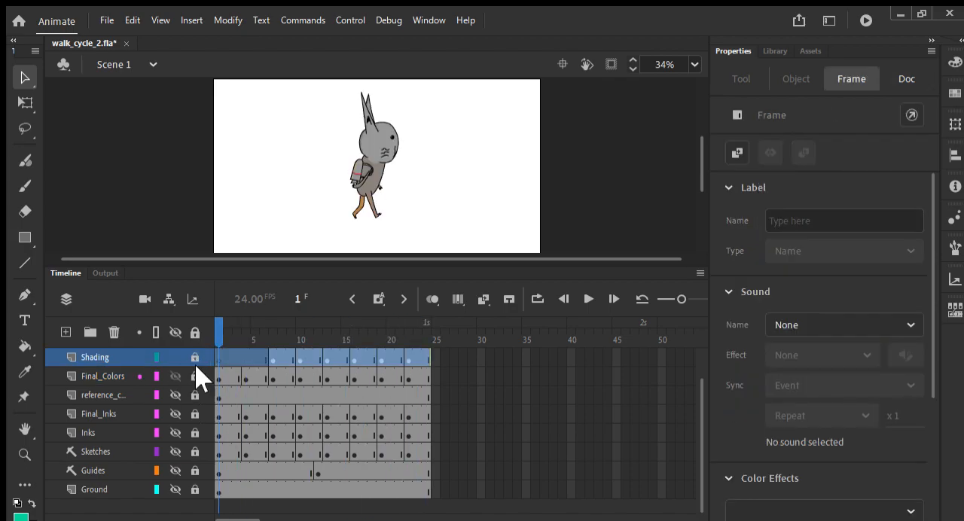
{"action": "left_click", "coordinate": [174, 489]}
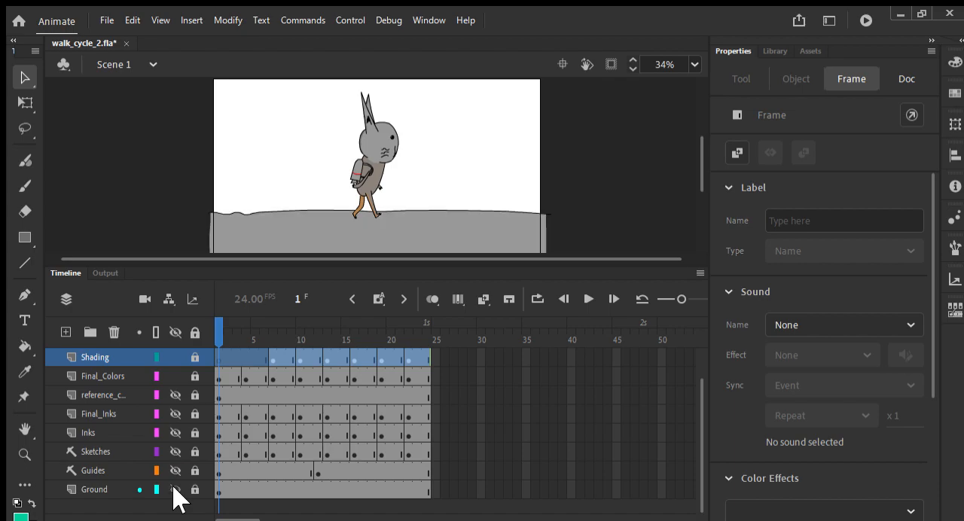
- Convert the Final_Colors, reference, Final_Inks and Inks layers to guide layers and save the file
{"action": "left_click", "coordinate": [106, 375]}
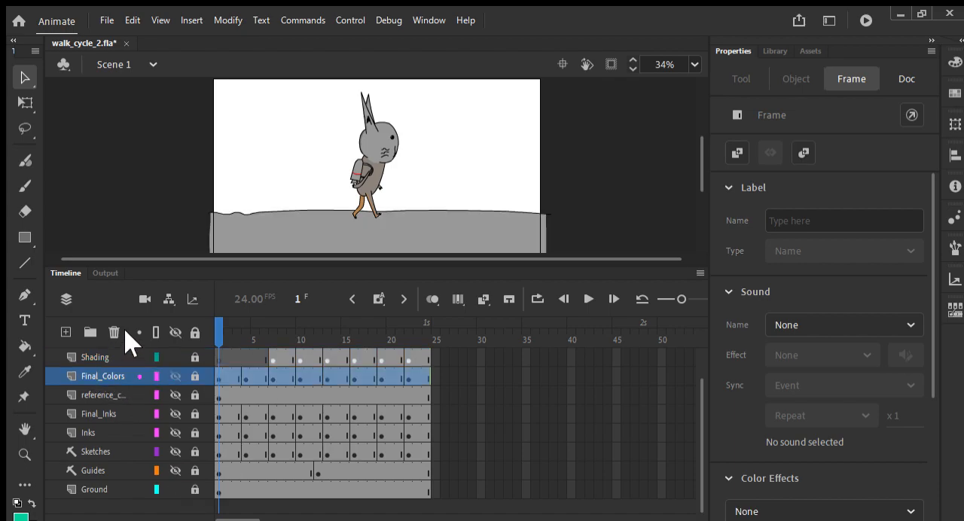
{"action": "left_click", "coordinate": [98, 399]}
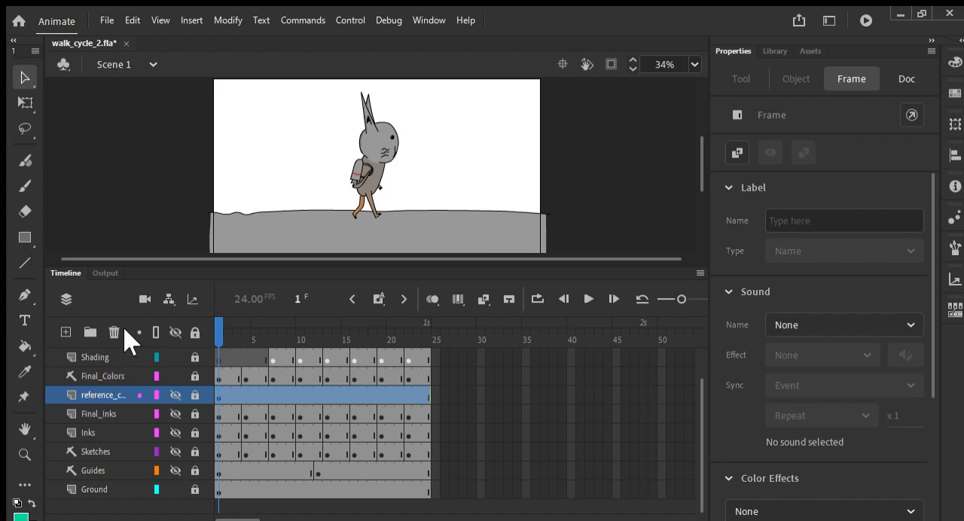
{"action": "left_click", "coordinate": [95, 414]}
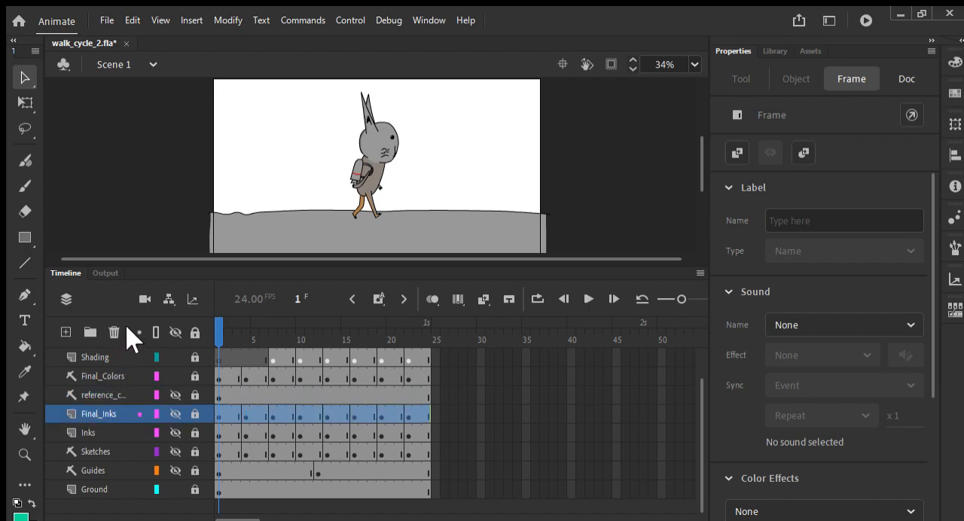
{"action": "left_click", "coordinate": [94, 432]}
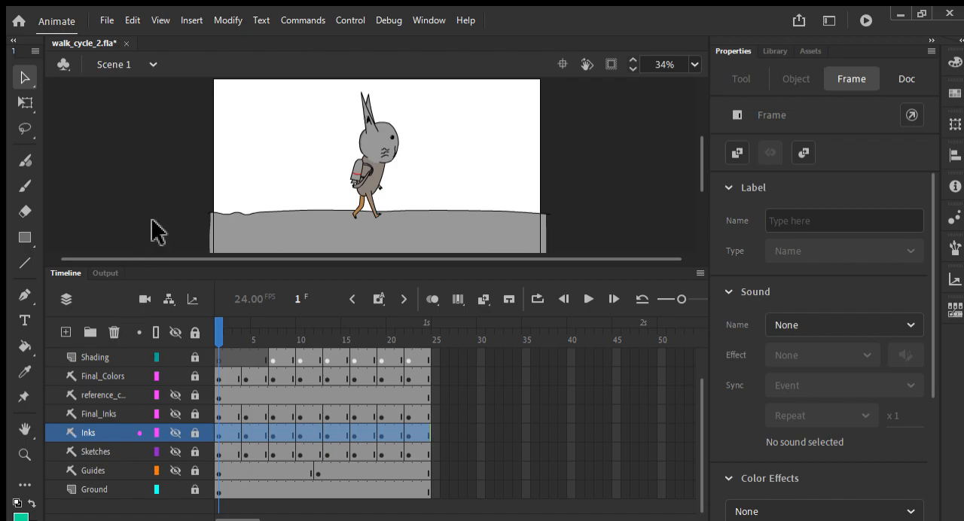
{"action": "key", "text": "ctrl+s"}
- Turn the Final_Colors layer back into a normal layer, save the file, and select the Ground layer
{"action": "left_click", "coordinate": [106, 375]}
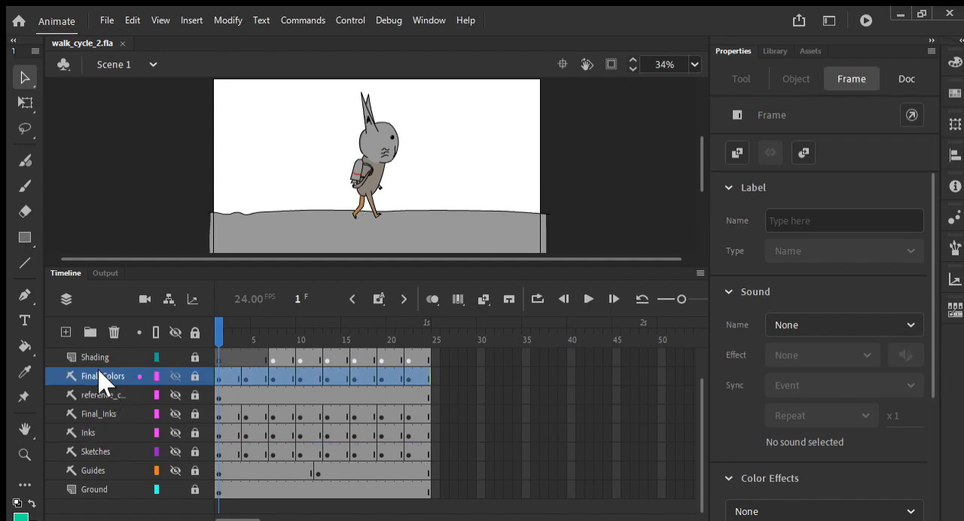
{"action": "key", "text": "ctrl+s"}
{"action": "left_click", "coordinate": [88, 494]}
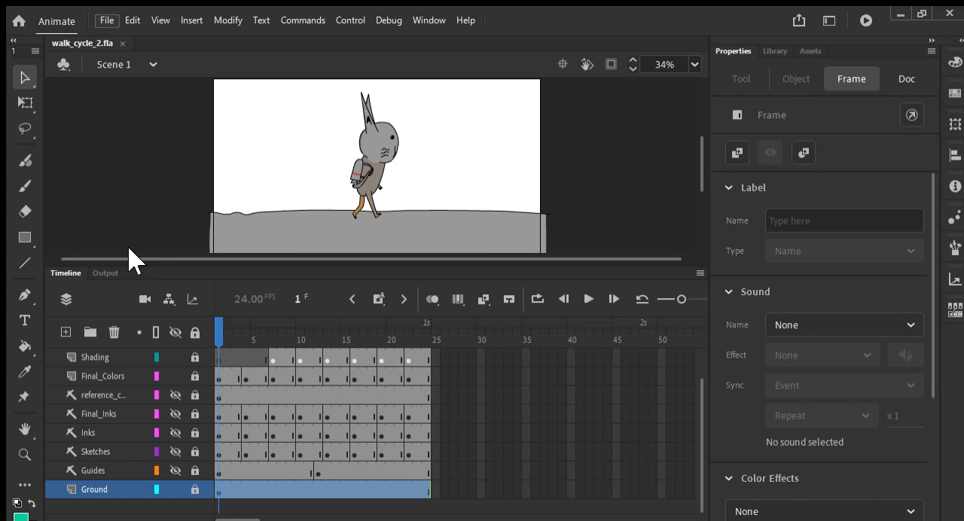
{"action": "left_click", "coordinate": [147, 309]}
{"action": "key", "text": "ctrl+z"}
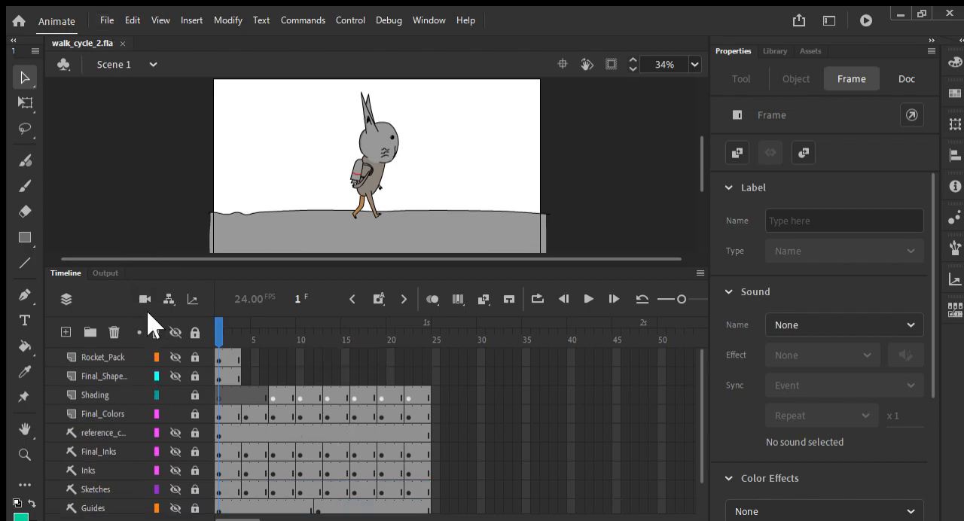
{"action": "left_click", "coordinate": [173, 349]}
{"action": "scroll", "coordinate": [220, 320], "scroll_direction": "down", "scroll_amount": 1}
{"action": "scroll", "coordinate": [217, 322], "scroll_direction": "up", "scroll_amount": 1}
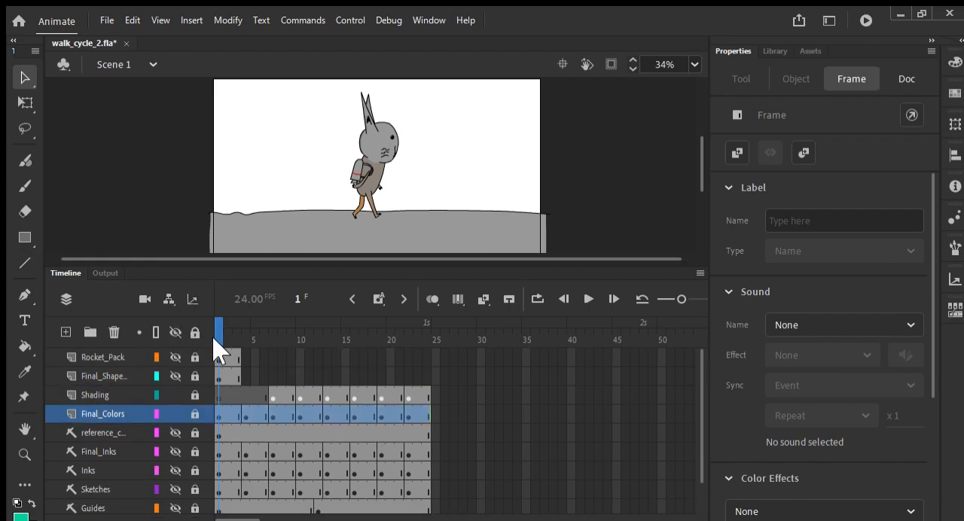
- Show the Rocket_Pack layer briefly to check its artwork on the stage, and hide it again
{"action": "left_click", "coordinate": [102, 373]}
{"action": "left_click", "coordinate": [175, 354]}
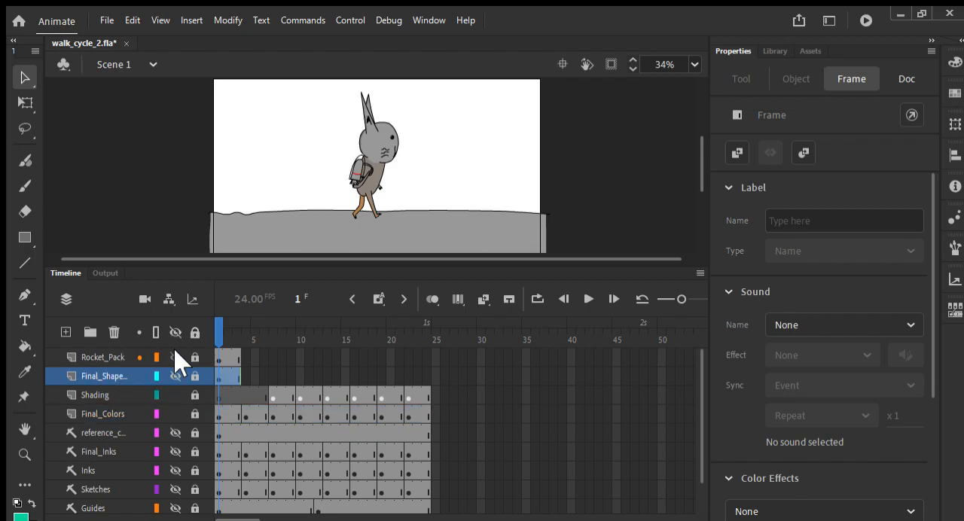
{"action": "left_click", "coordinate": [175, 357]}
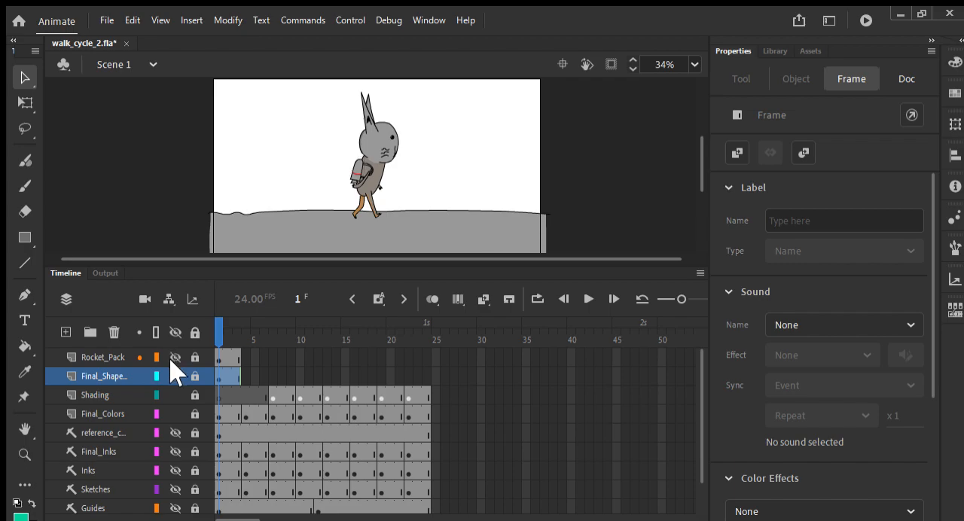
- Convert the hidden Rocket_Pack and Final_Shape layers to guide layers and clear the layer selection
{"action": "left_click", "coordinate": [91, 357]}
{"action": "right_click", "coordinate": [84, 352]}
{"action": "left_click", "coordinate": [128, 325]}
{"action": "left_click", "coordinate": [114, 375]}
{"action": "scroll", "coordinate": [109, 429], "scroll_direction": "down", "scroll_amount": 2}
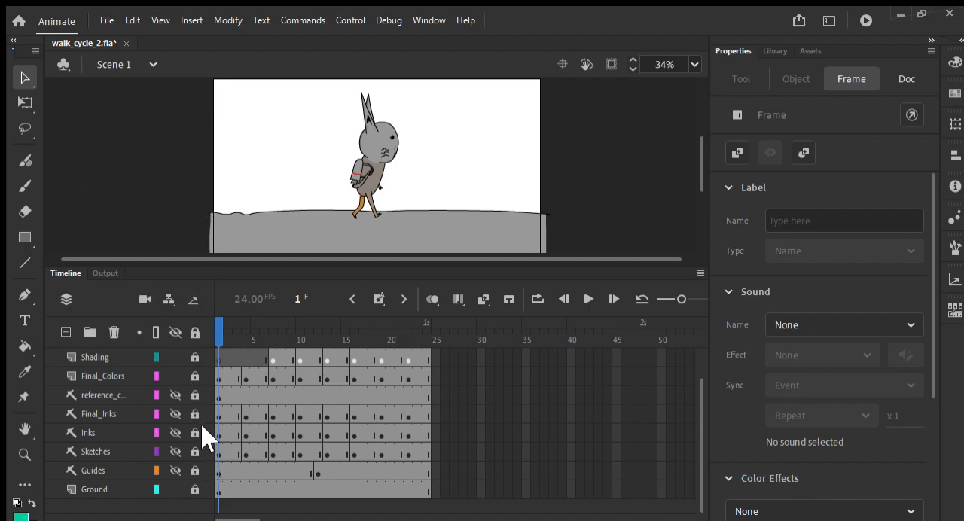
{"action": "left_click", "coordinate": [91, 113]}
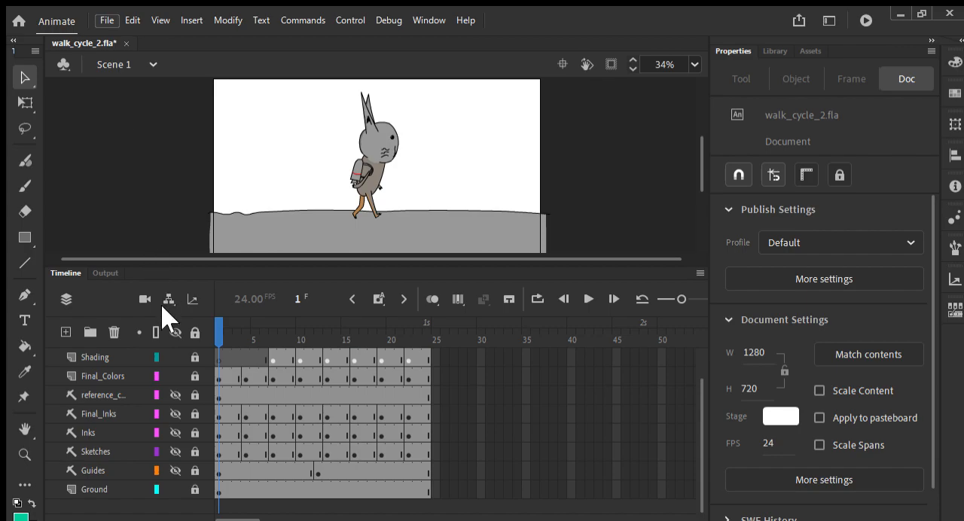
- Select the Shading layer in the layer list
{"action": "scroll", "coordinate": [329, 316], "scroll_direction": "up", "scroll_amount": 2}
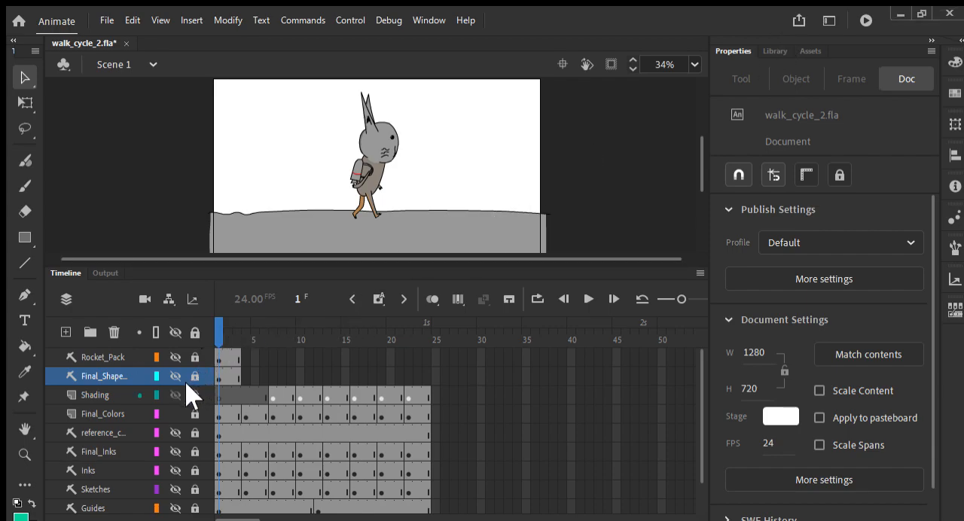
{"action": "left_click", "coordinate": [81, 392]}
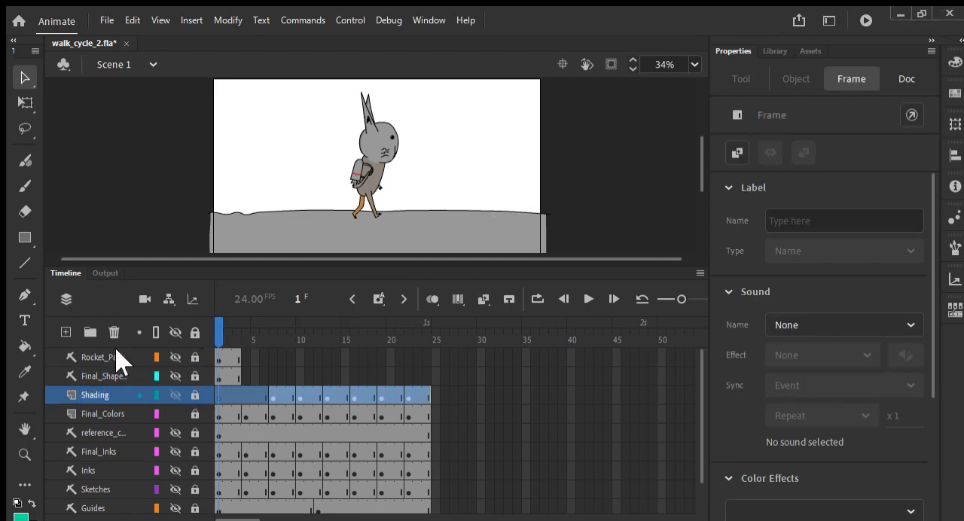